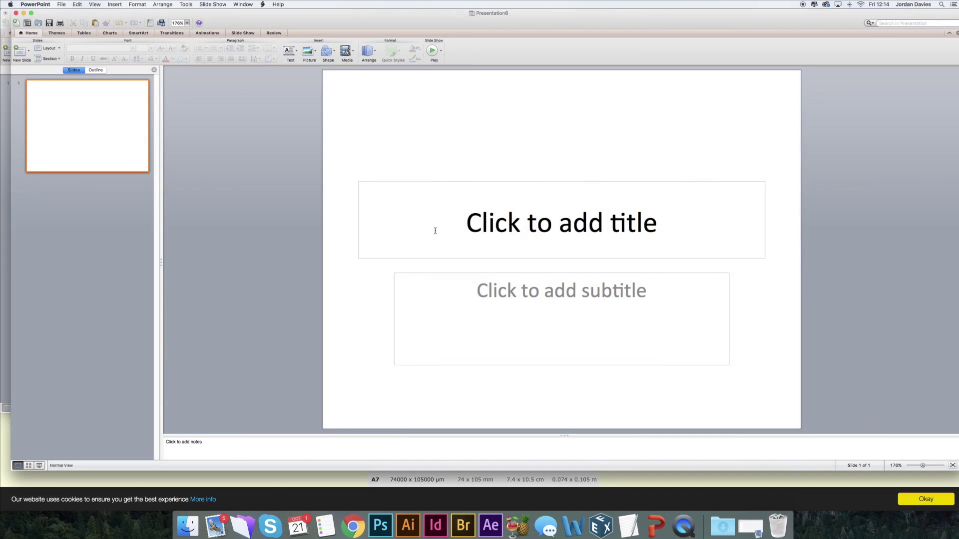
Step: Open Page Setup from Slide Size on the Themes tab, showing the current 25.4 × 19.05 cm size
{"action": "left_click", "coordinate": [57, 33]}
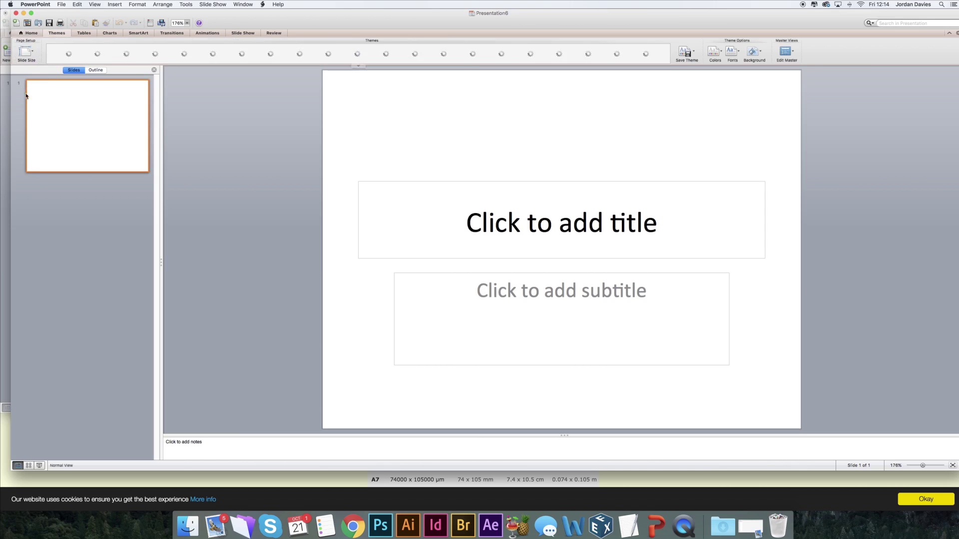
{"action": "left_click", "coordinate": [26, 52]}
{"action": "left_click", "coordinate": [43, 91]}
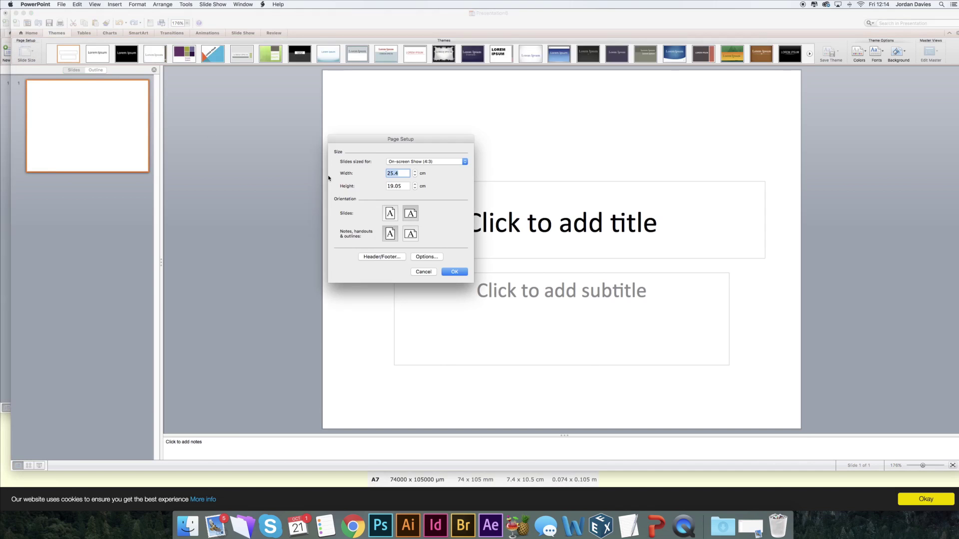
{"action": "left_click_drag", "start_coordinate": [416, 139], "coordinate": [340, 150]}
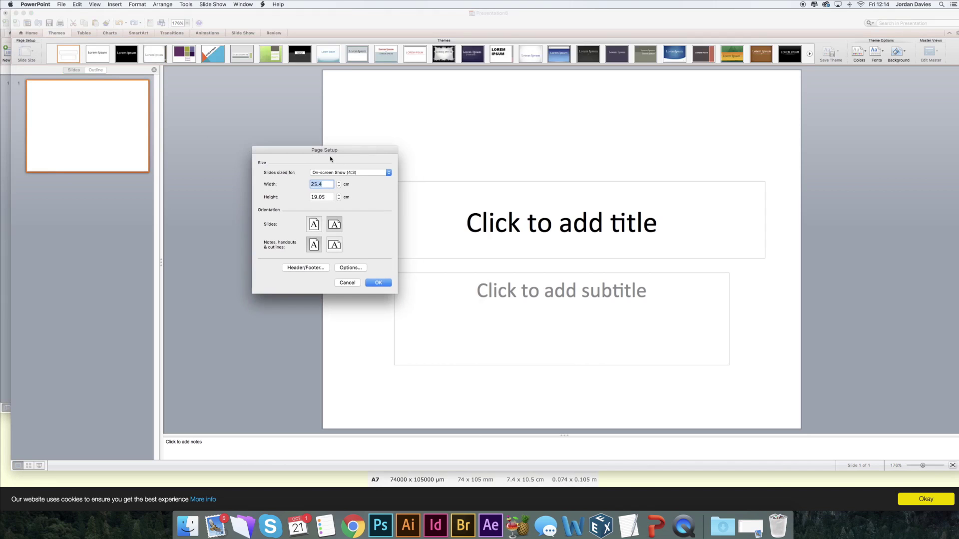
{"action": "key", "text": "super+Tab"}
{"action": "key", "text": "super+Tab"}
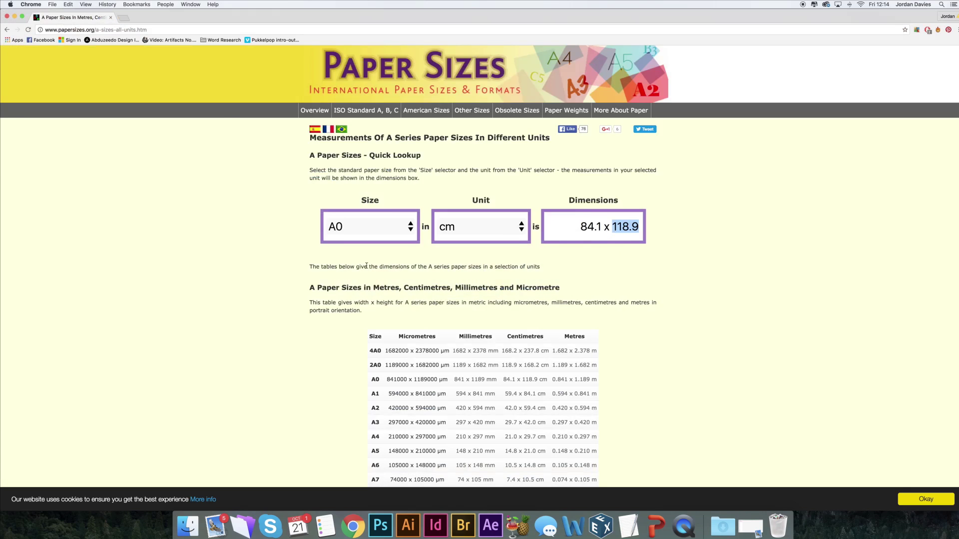
Step: Set papersizes.org to A0 in cm and select the 84.1 width value
{"action": "left_click", "coordinate": [366, 266]}
{"action": "left_click", "coordinate": [410, 228]}
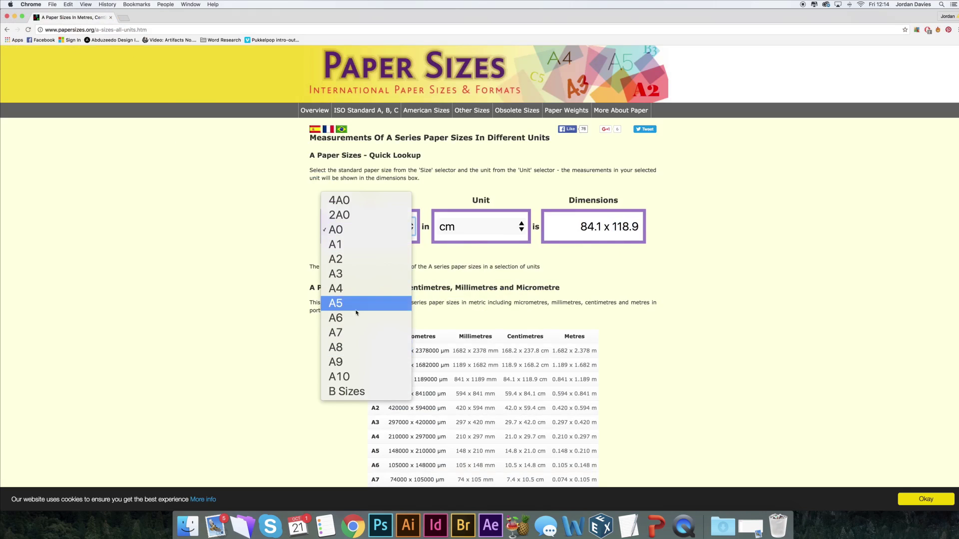
{"action": "left_click", "coordinate": [524, 227]}
{"action": "left_click", "coordinate": [528, 227]}
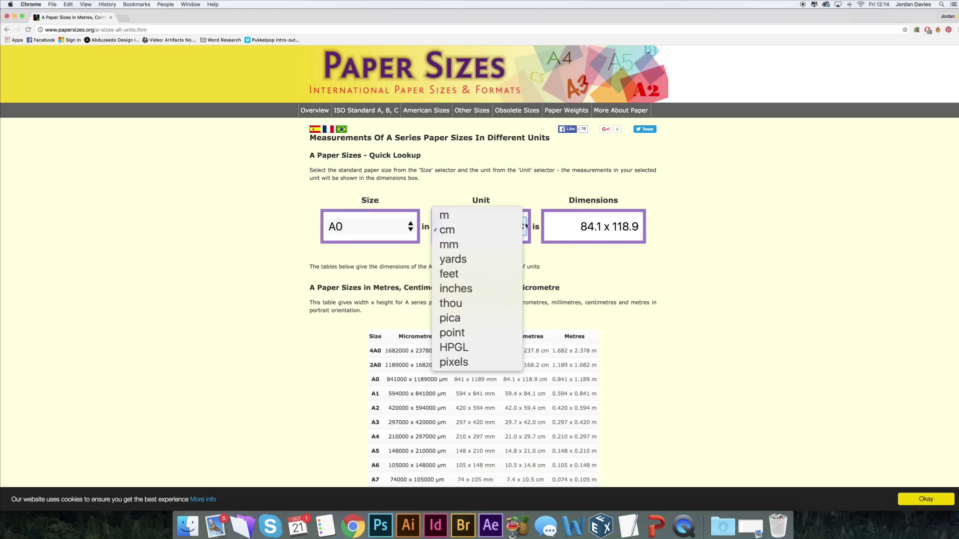
{"action": "left_click", "coordinate": [641, 269]}
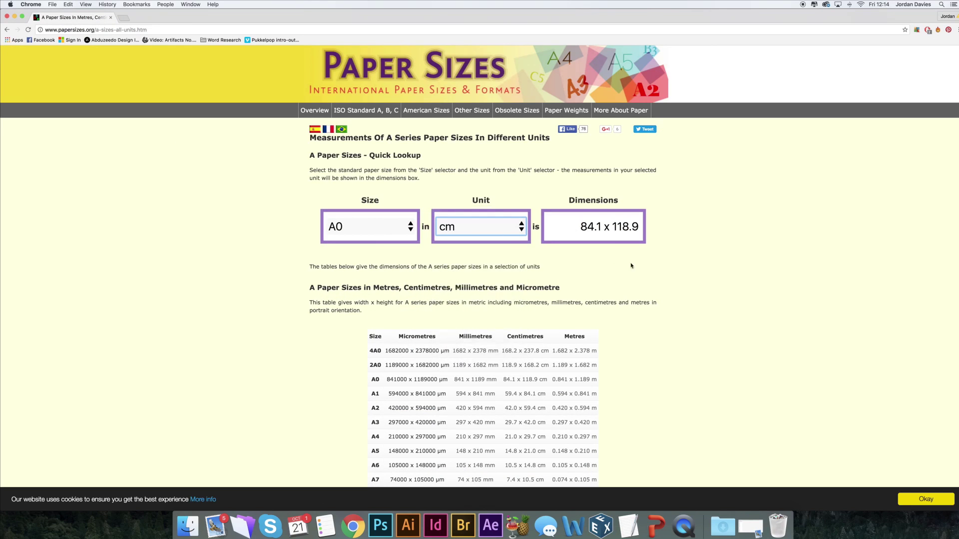
{"action": "left_click_drag", "start_coordinate": [579, 227], "coordinate": [601, 226]}
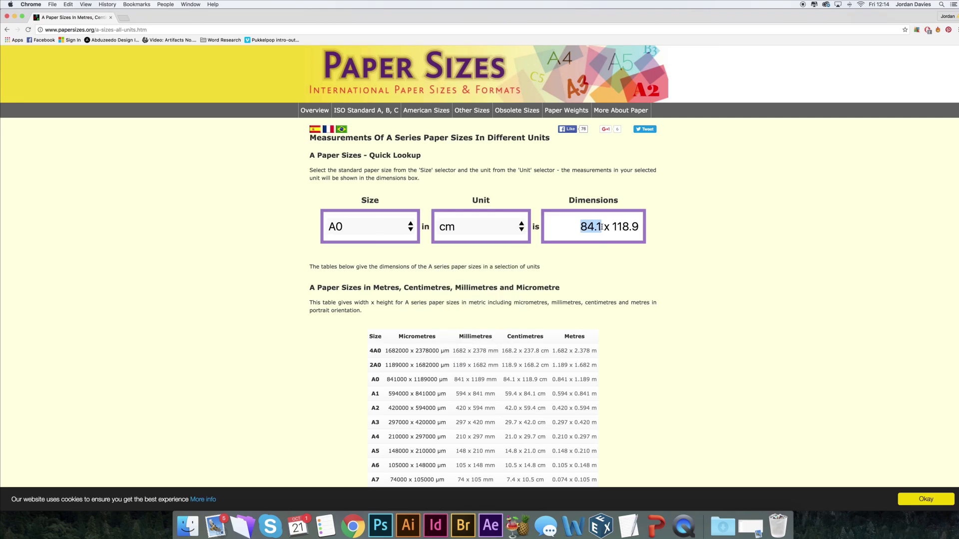
Step: Copy 84.1 from the paper sizes page into the slide Width field
{"action": "key", "text": "super+c"}
{"action": "key", "text": "super+Tab"}
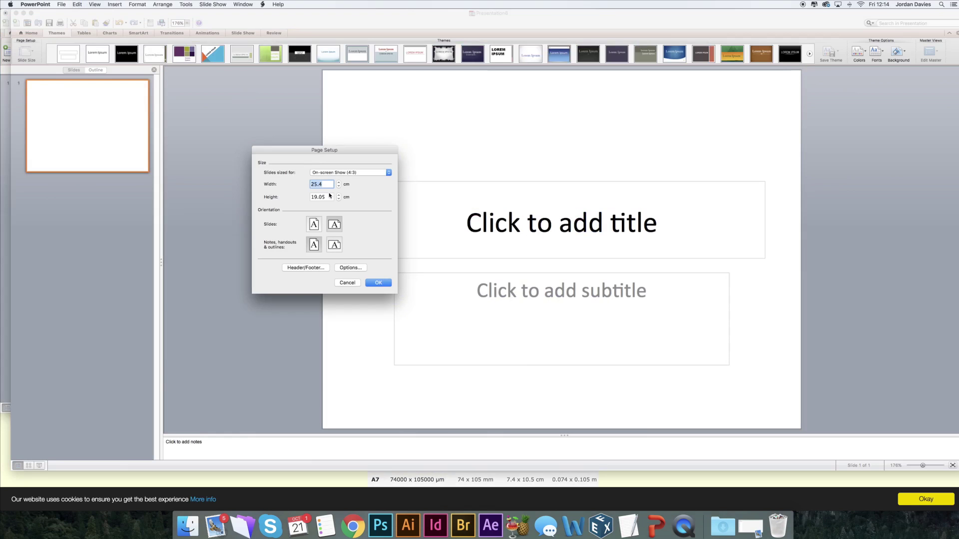
{"action": "key", "text": "super+v"}
Step: Copy 118.9 into the Height field and apply the custom portrait slide size
{"action": "key", "text": "super+Tab"}
{"action": "left_click_drag", "start_coordinate": [613, 227], "coordinate": [640, 227]}
{"action": "key", "text": "super+c"}
{"action": "key", "text": "super+Tab"}
{"action": "key", "text": "Tab"}
{"action": "key", "text": "super+v"}
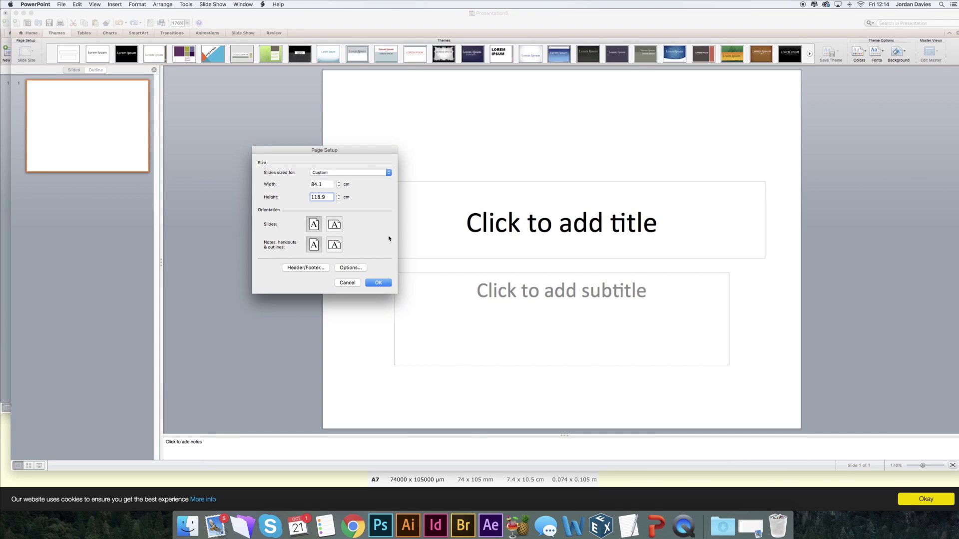
{"action": "left_click", "coordinate": [379, 284]}
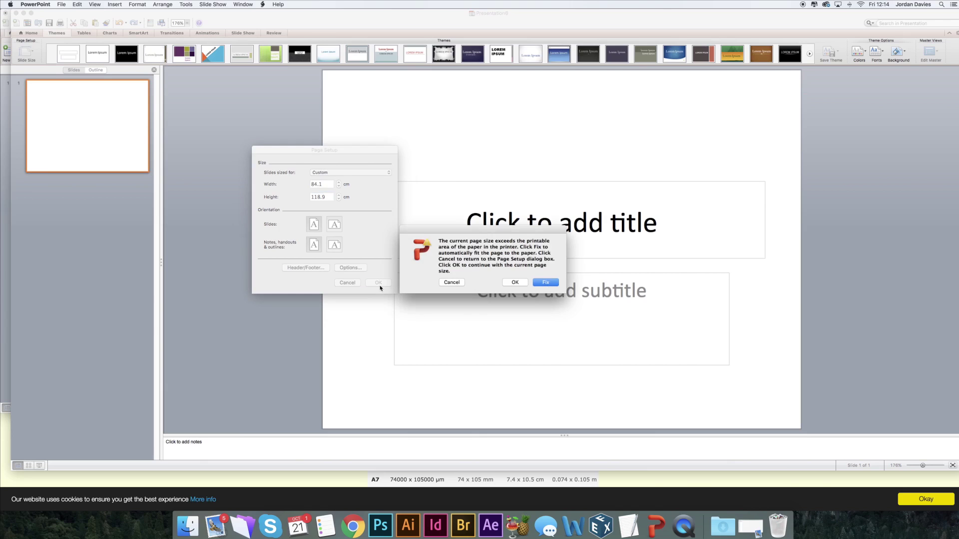
{"action": "left_click_drag", "start_coordinate": [483, 231], "coordinate": [532, 250]}
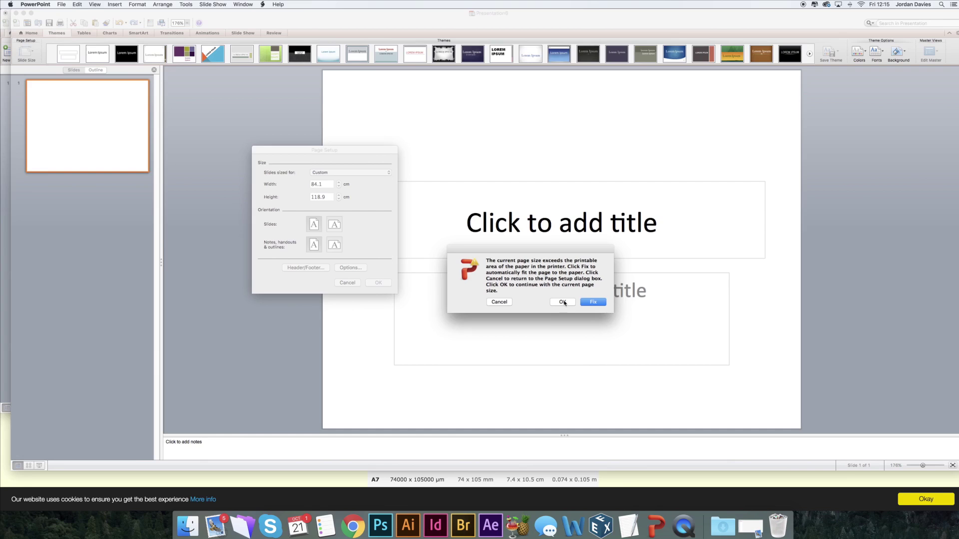
Step: Accept the printable-area warning, type 'Text' in the title, and select the subtitle placeholder
{"action": "left_click", "coordinate": [562, 302]}
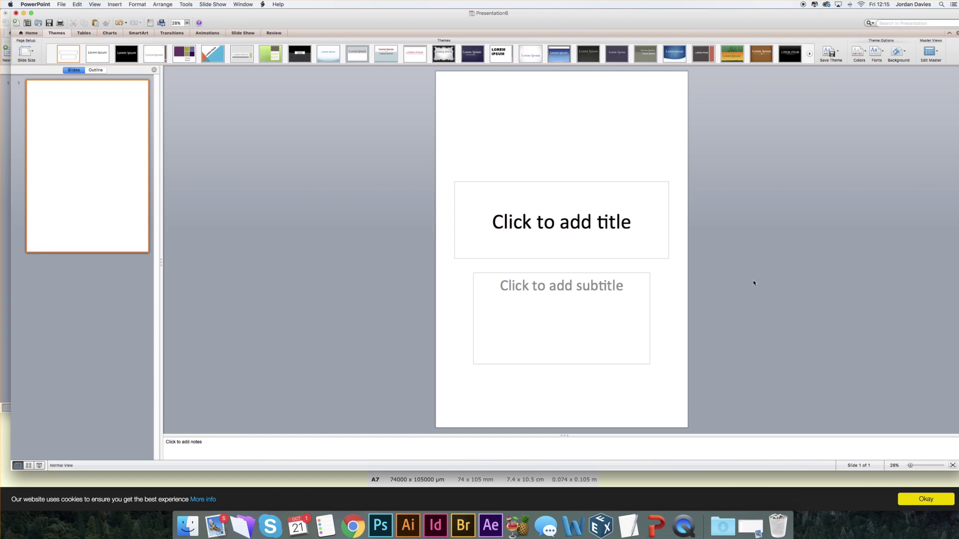
{"action": "left_click", "coordinate": [577, 228]}
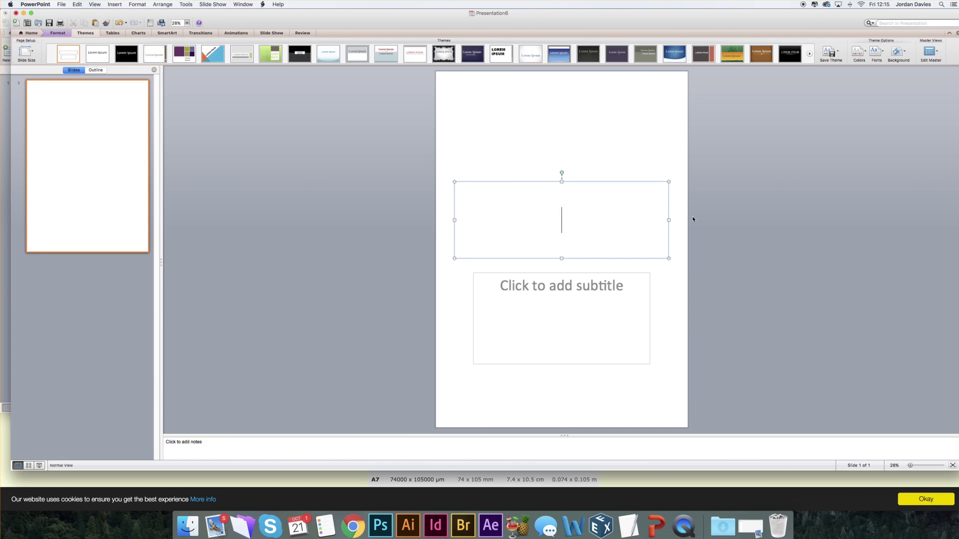
{"action": "type", "text": "Text"}
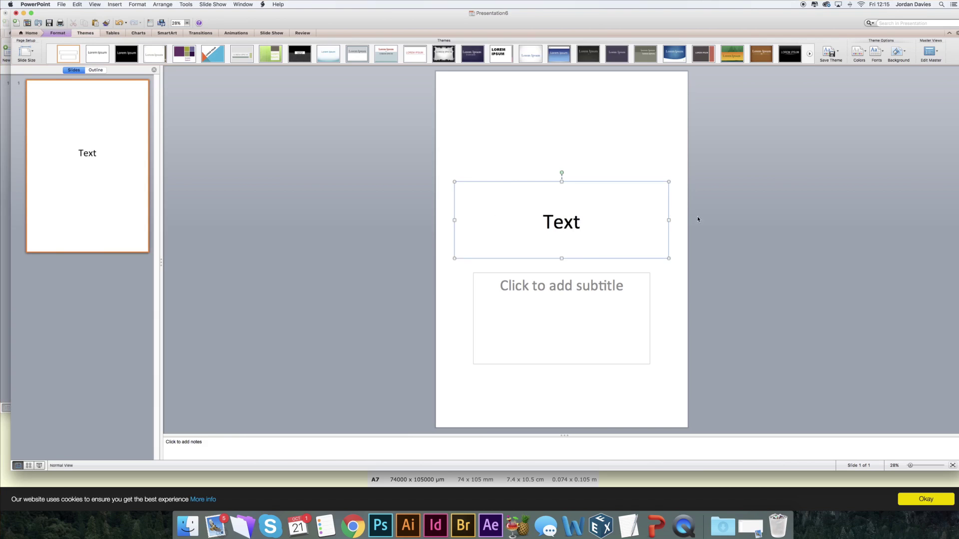
{"action": "left_click", "coordinate": [530, 284]}
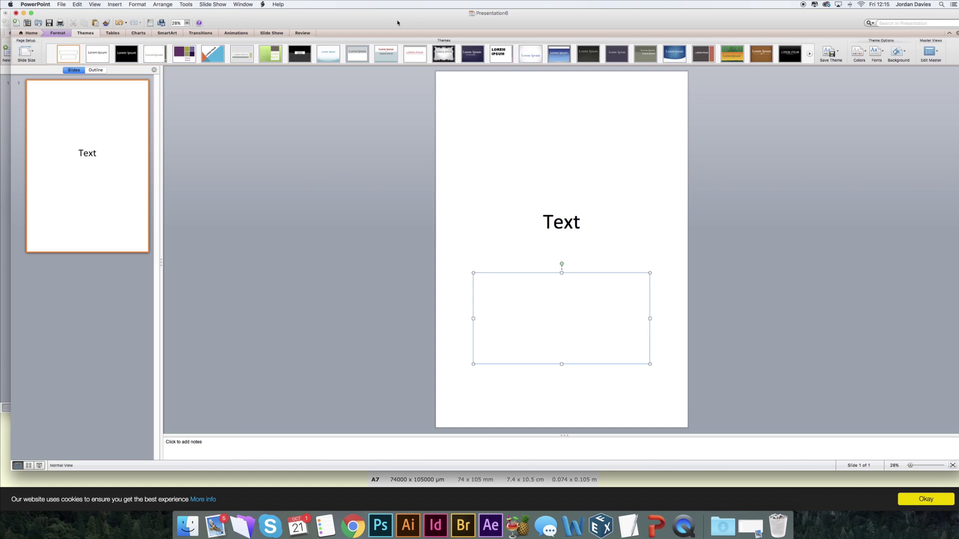
Step: Switch to the finished yellow poster in Presentation1 and inspect its 'a0 poster printing' text boxes
{"action": "left_click_drag", "start_coordinate": [398, 22], "coordinate": [432, 41]}
{"action": "key", "text": "super+grave"}
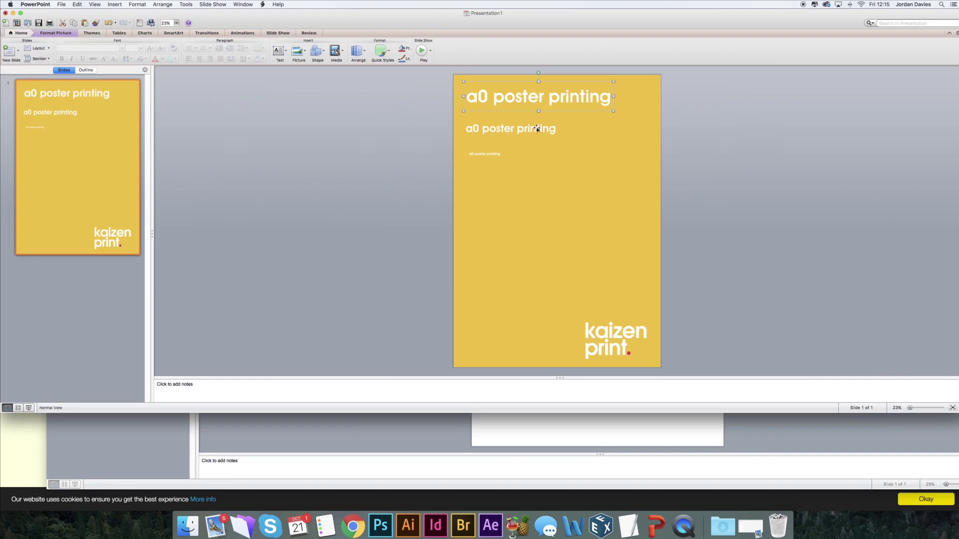
{"action": "left_click", "coordinate": [720, 154]}
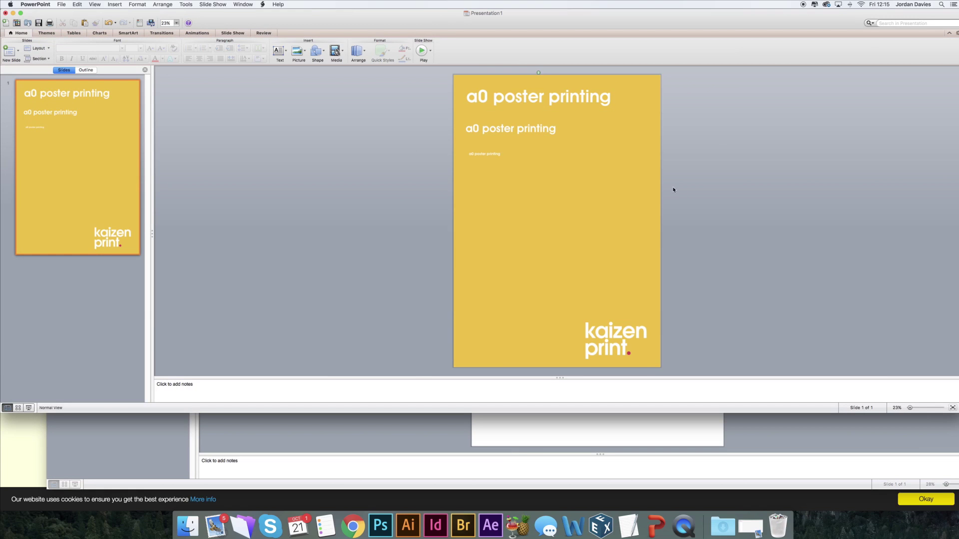
{"action": "left_click", "coordinate": [584, 108]}
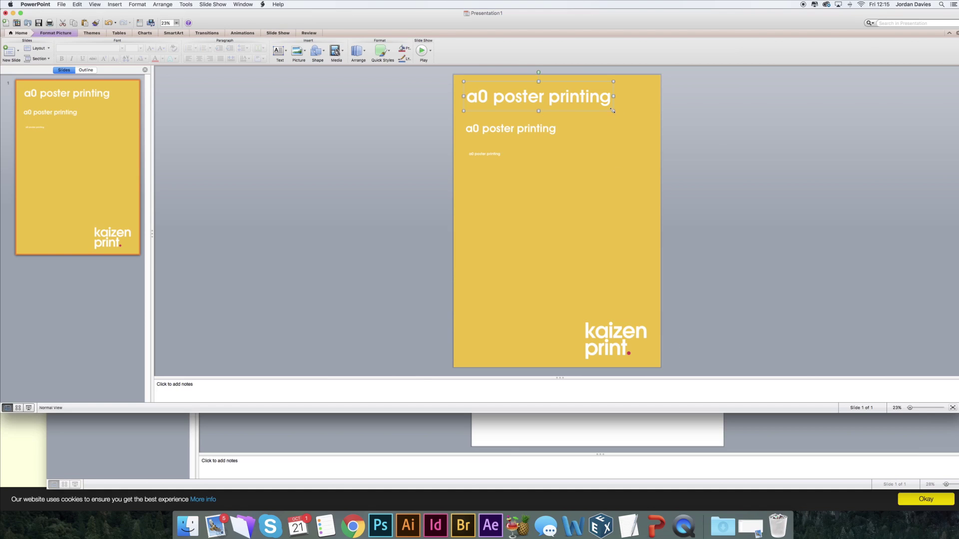
{"action": "left_click", "coordinate": [494, 154]}
{"action": "left_click", "coordinate": [715, 185]}
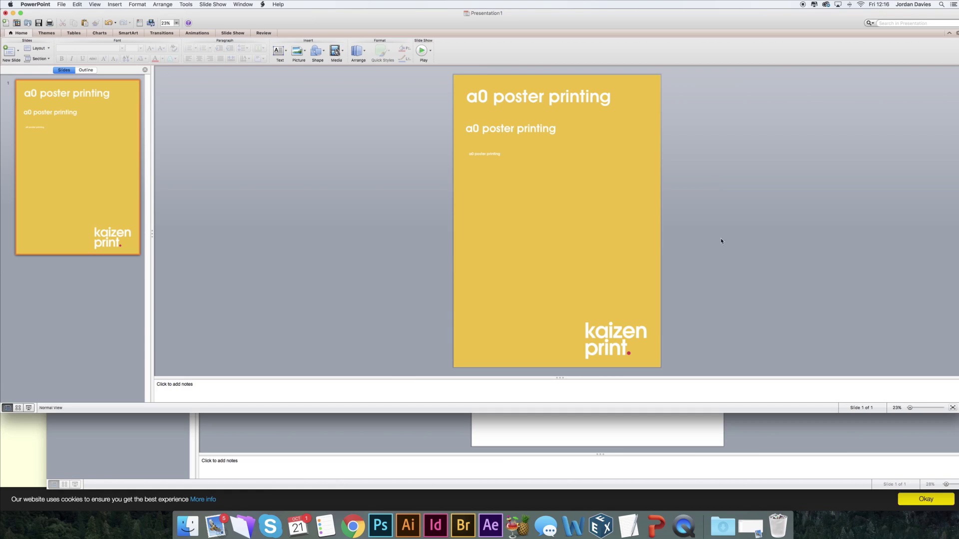
Step: Select all three 'a0 poster printing' lines and shift them right together to add a margin
{"action": "left_click", "coordinate": [511, 98]}
{"action": "left_click", "coordinate": [514, 128], "text": "shift"}
{"action": "left_click", "coordinate": [486, 153], "text": "shift"}
{"action": "left_click_drag", "start_coordinate": [533, 128], "coordinate": [508, 127]}
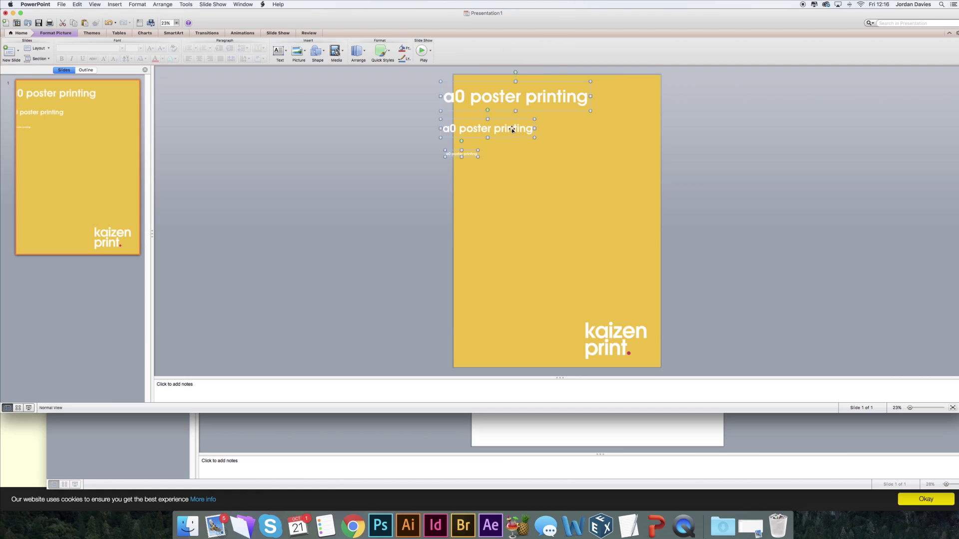
{"action": "left_click_drag", "start_coordinate": [512, 130], "coordinate": [532, 130]}
{"action": "left_click", "coordinate": [456, 126]}
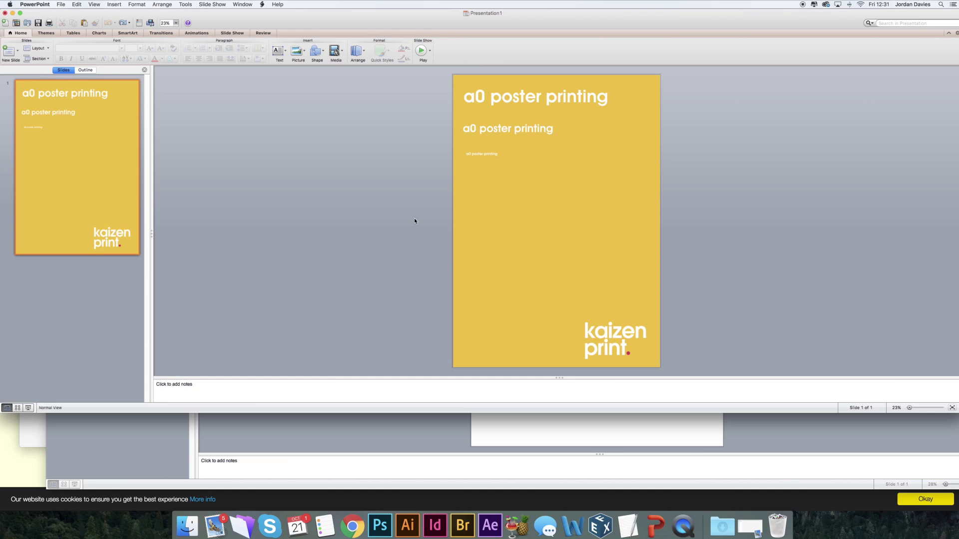
Step: Use Save As with PDF format and the name 'Poster1' to export to the Desktop
{"action": "left_click", "coordinate": [60, 4]}
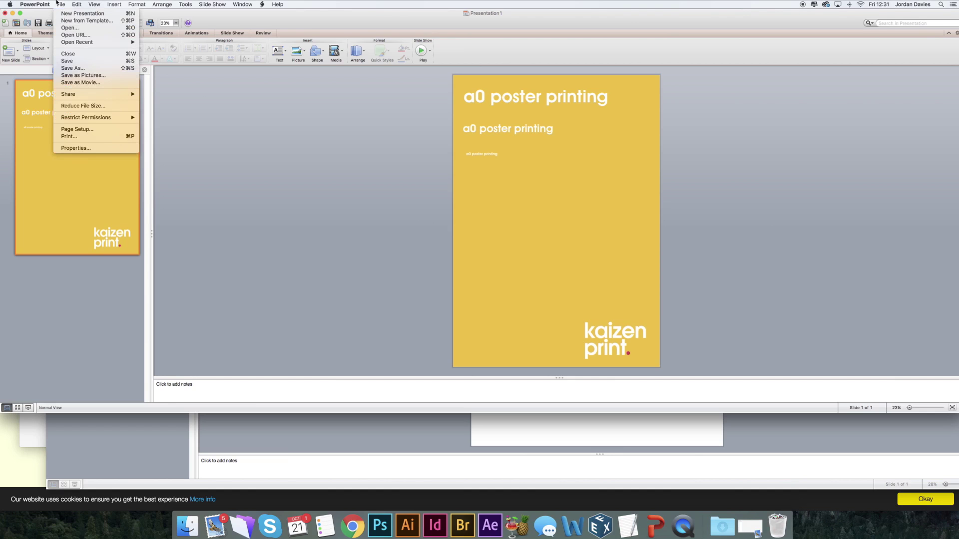
{"action": "left_click", "coordinate": [91, 68]}
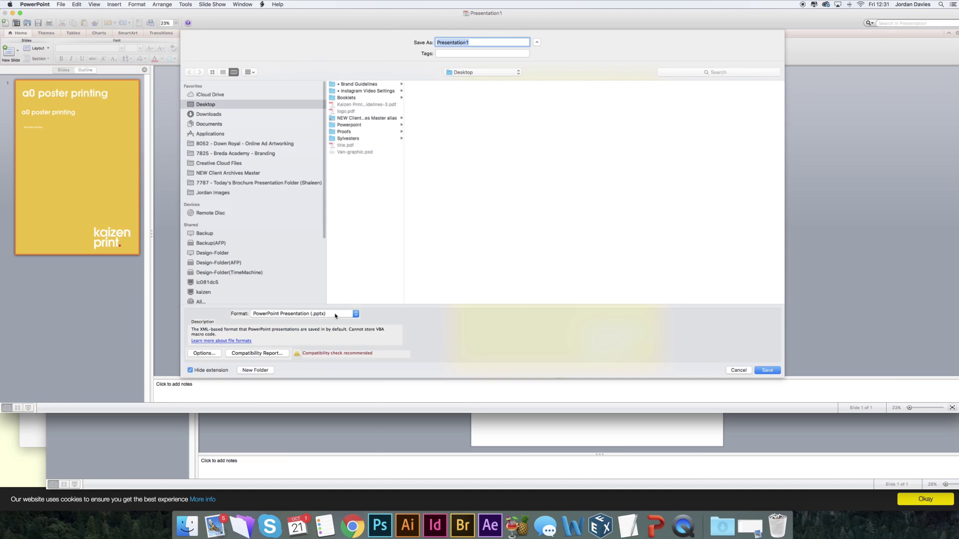
{"action": "left_click", "coordinate": [342, 314]}
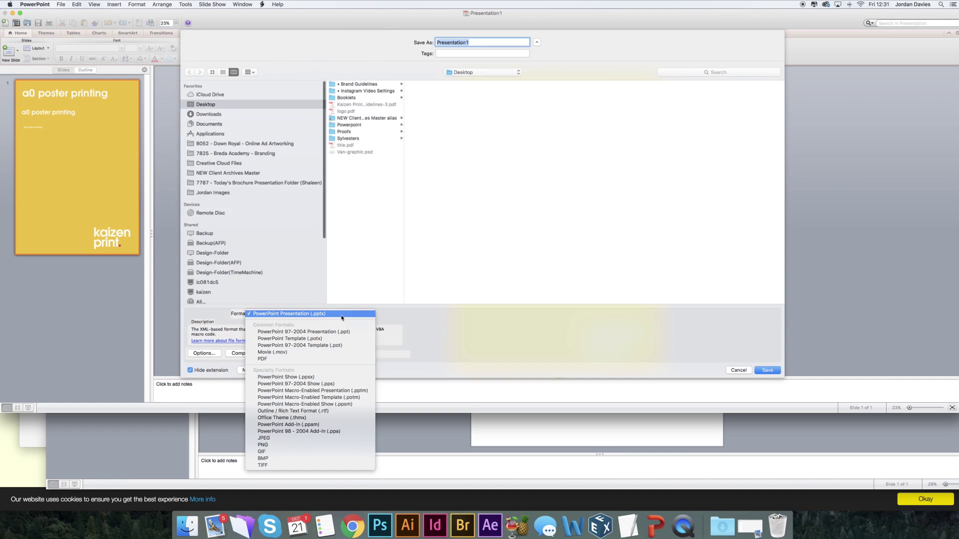
{"action": "left_click", "coordinate": [264, 360]}
{"action": "type", "text": "Post"}
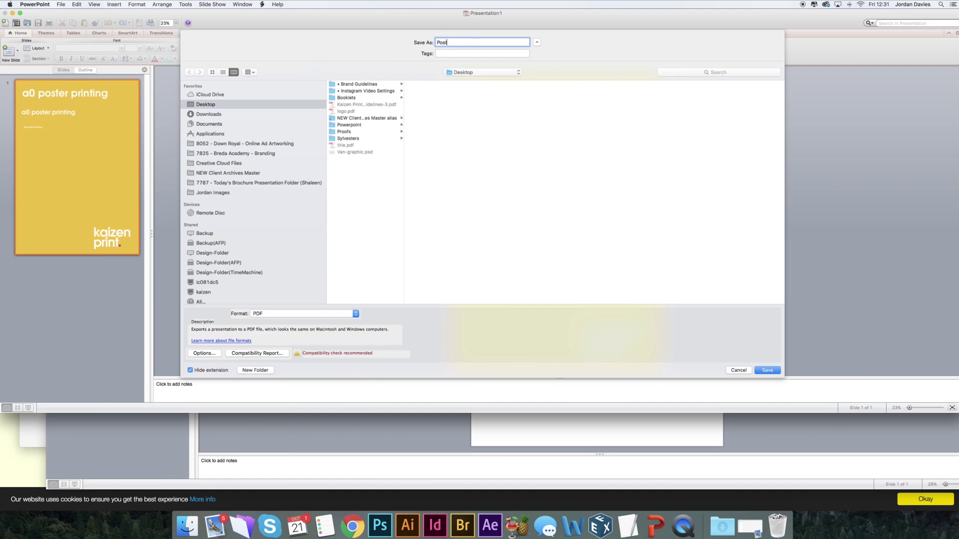
{"action": "type", "text": "er1"}
{"action": "left_click", "coordinate": [354, 173]}
{"action": "key", "text": "Return"}
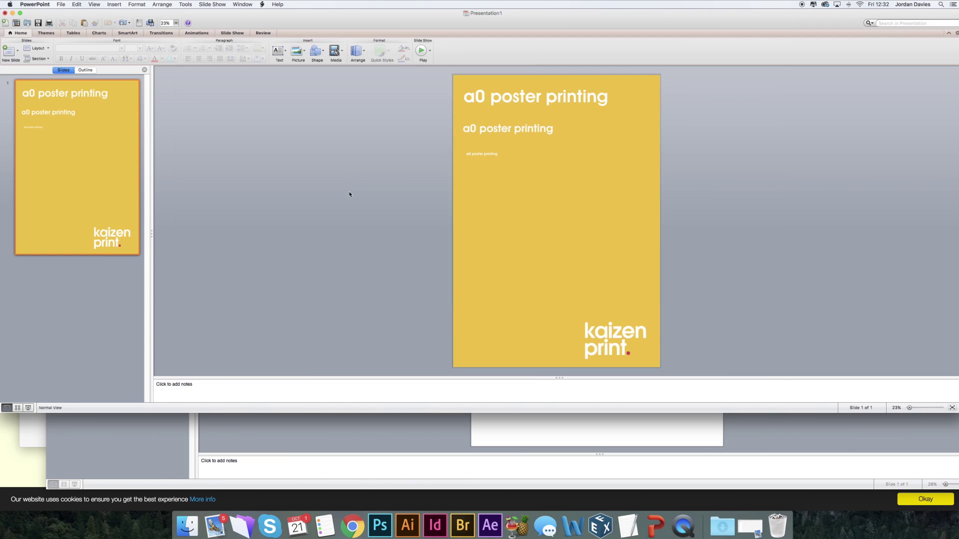
Step: In Finder, select Poster1 on the Desktop and open it in Quick Look
{"action": "key", "text": "super+Tab"}
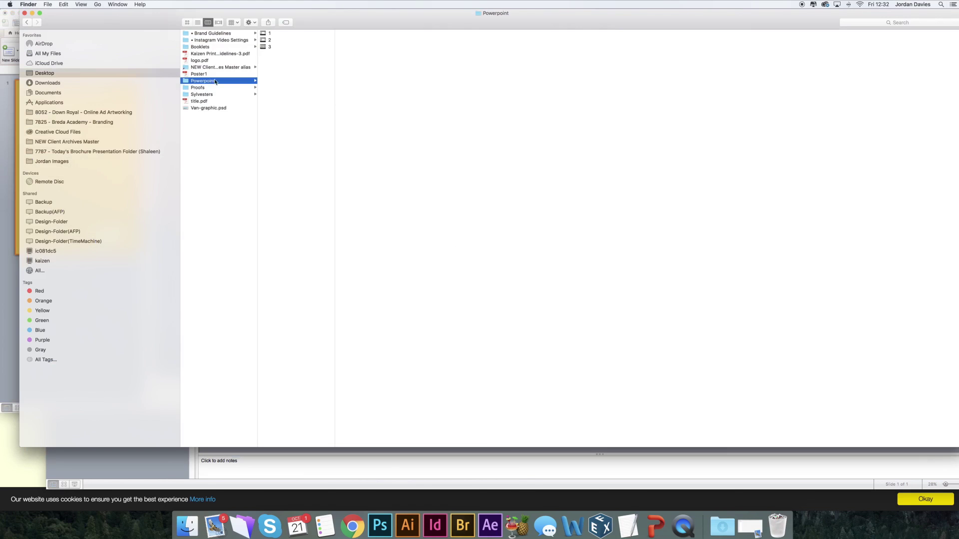
{"action": "key", "text": "Up"}
{"action": "key", "text": "space"}
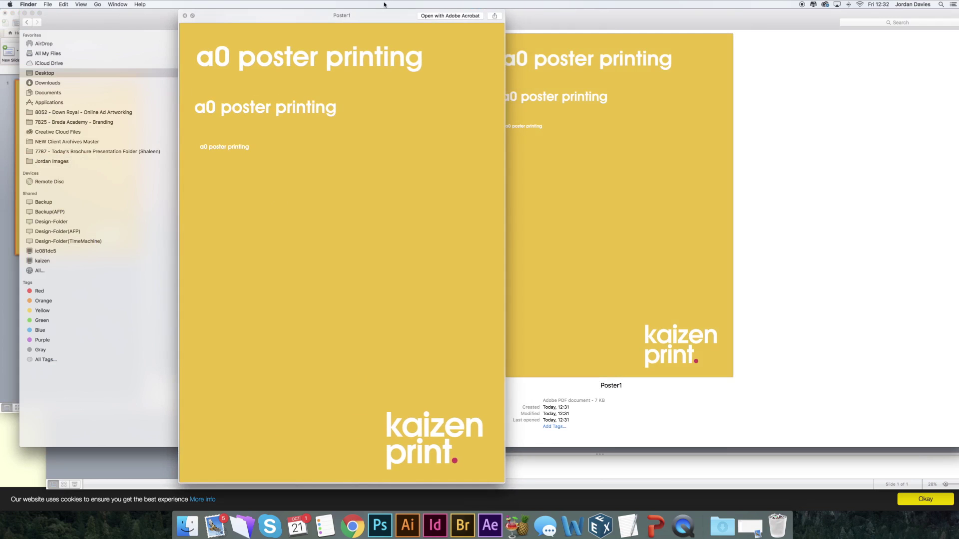